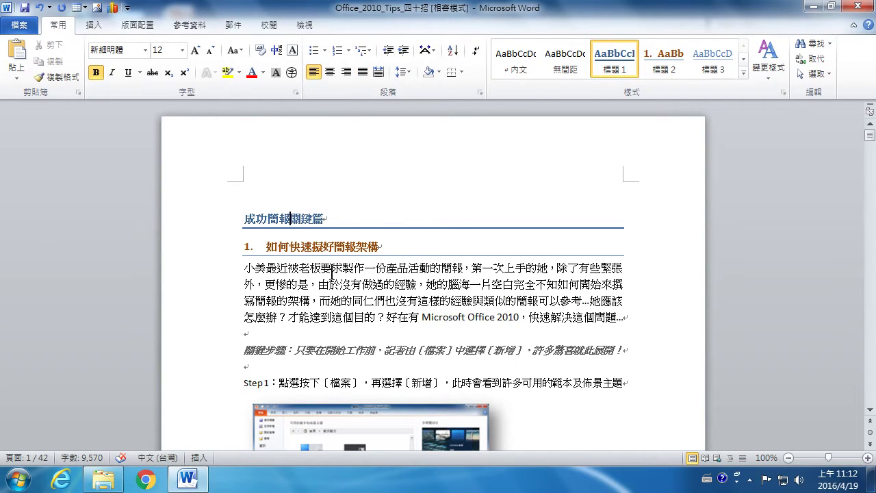
# - Scroll down past the template table until the section 2 heading reaches the top of the view
pyautogui.scroll(-3, 331, 273)
pyautogui.scroll(-4, 332, 277)
pyautogui.scroll(-3, 331, 280)
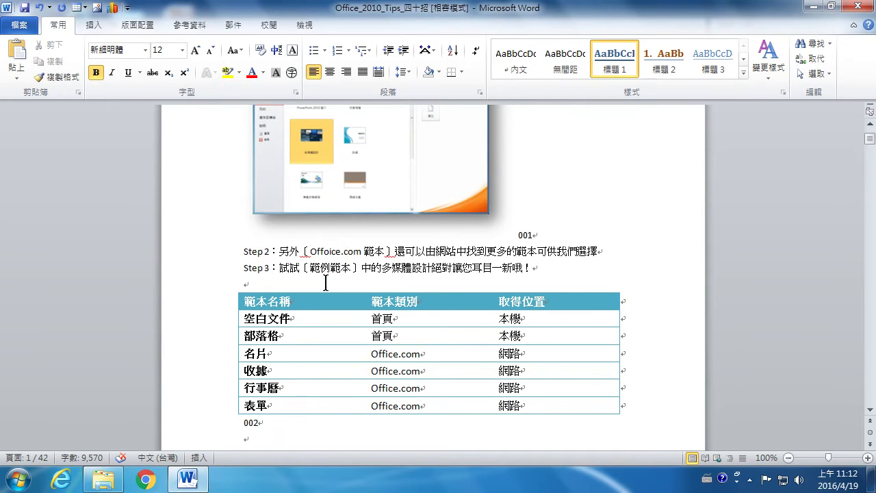
pyautogui.scroll(-5, 325, 282)
pyautogui.scroll(-2, 324, 284)
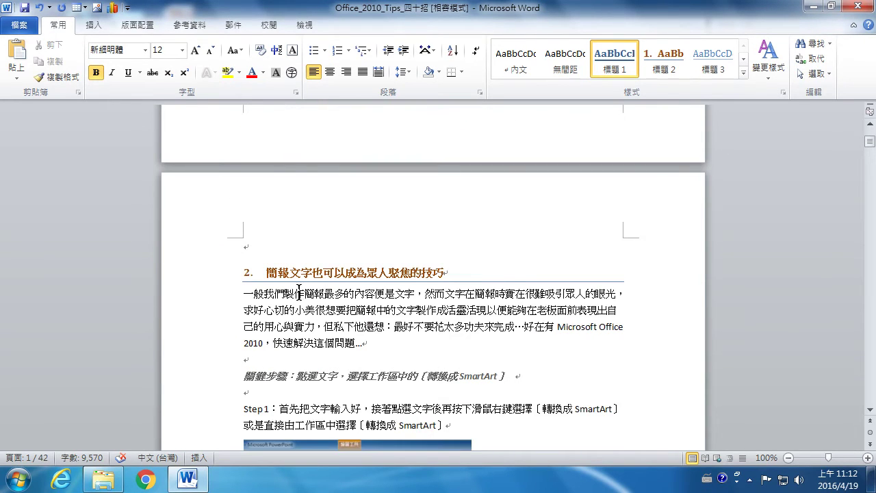
pyautogui.click(298, 290)
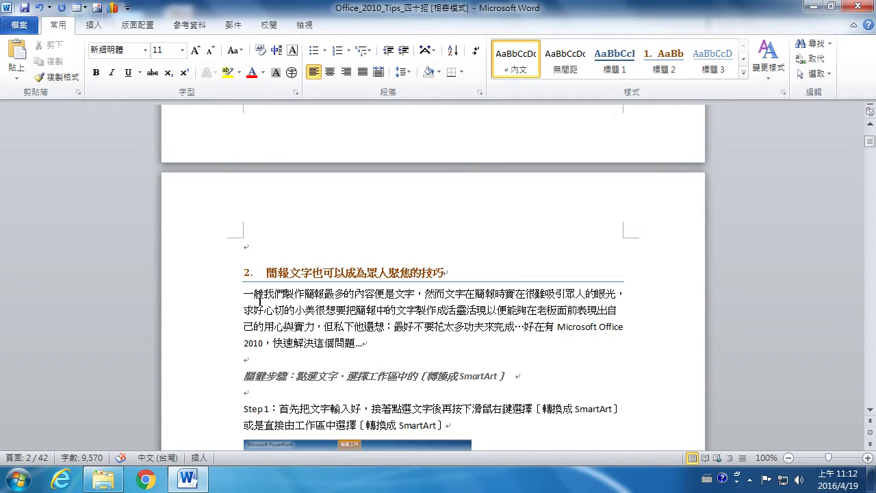
pyautogui.click(212, 295)
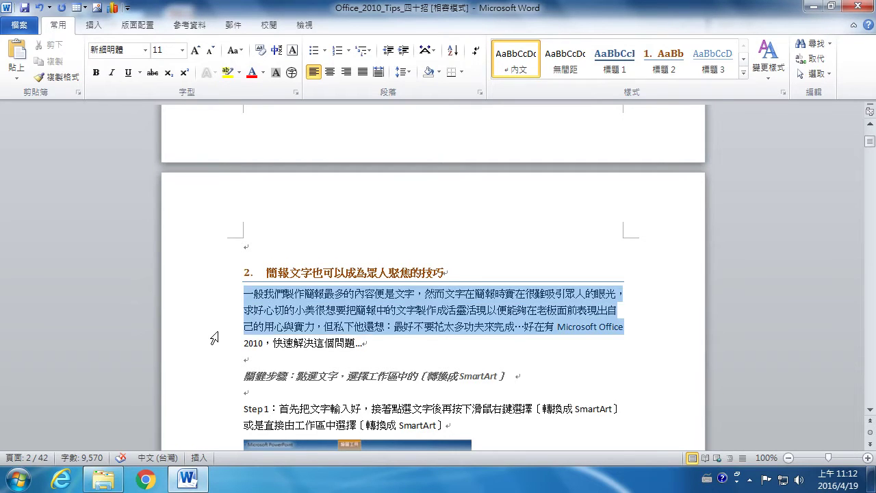
pyautogui.moveTo(209, 298); pyautogui.dragTo(220, 352)
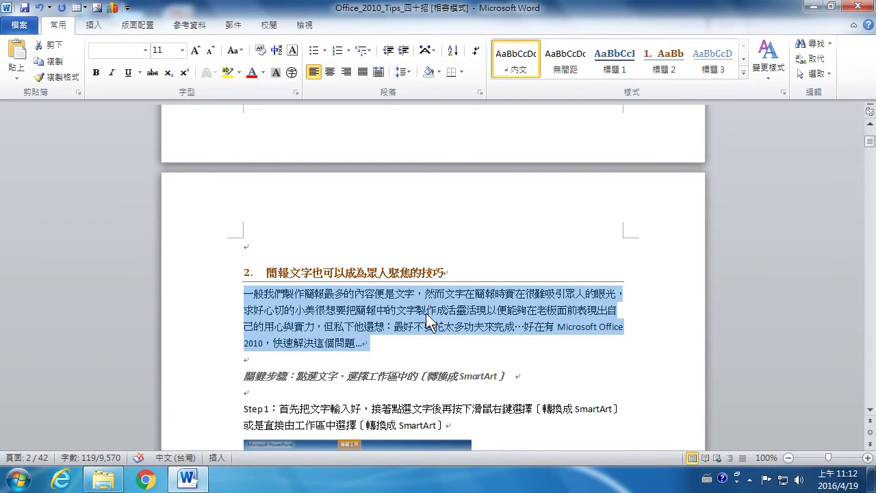
pyautogui.click(443, 294)
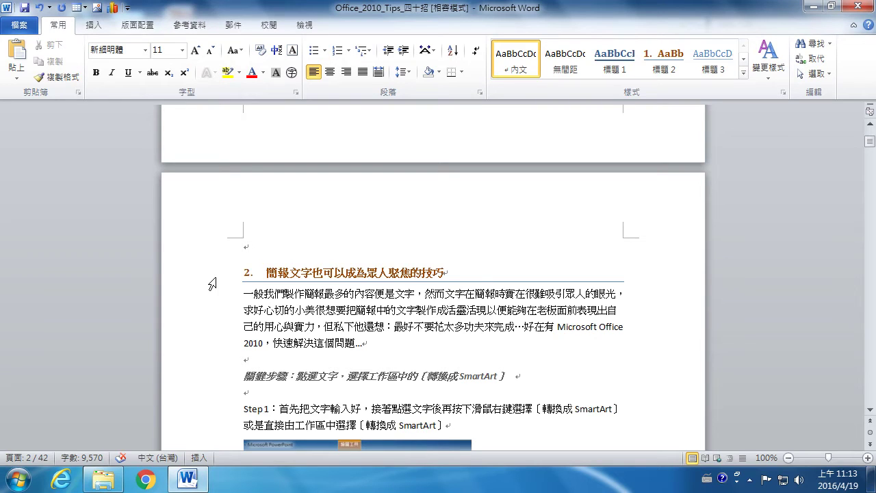
# - Select the four-line intro paragraph beneath the section 2 heading from the left margin
pyautogui.click(213, 276)
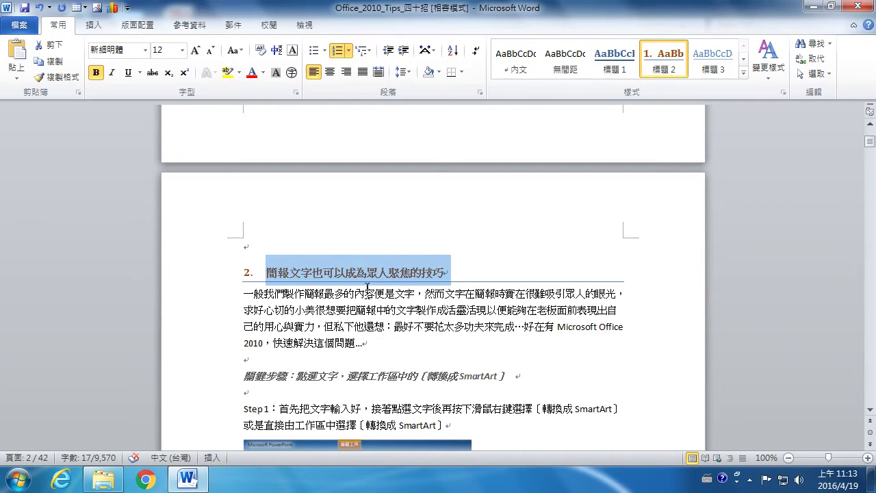
pyautogui.click(208, 314)
pyautogui.doubleClick(206, 316)
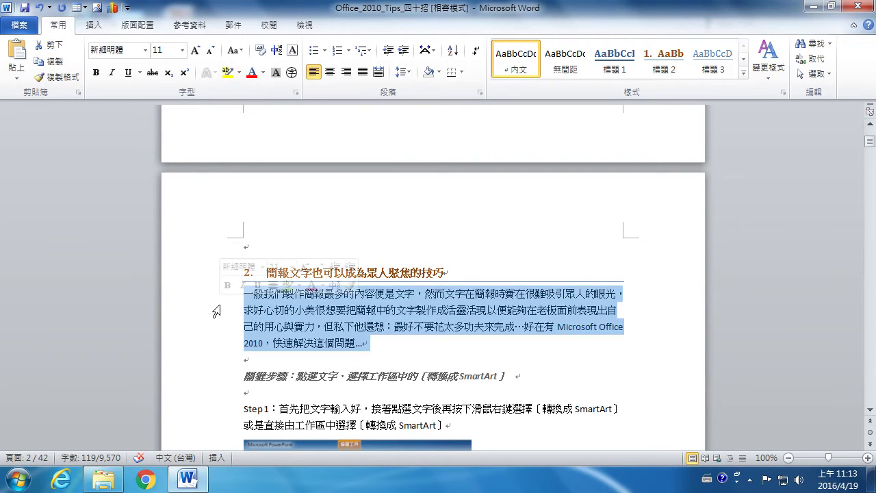
pyautogui.tripleClick(216, 311)
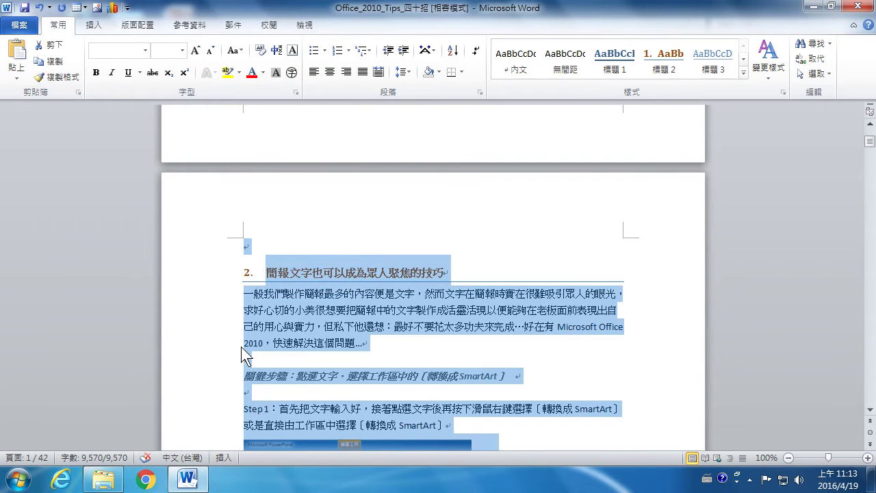
pyautogui.click(384, 316)
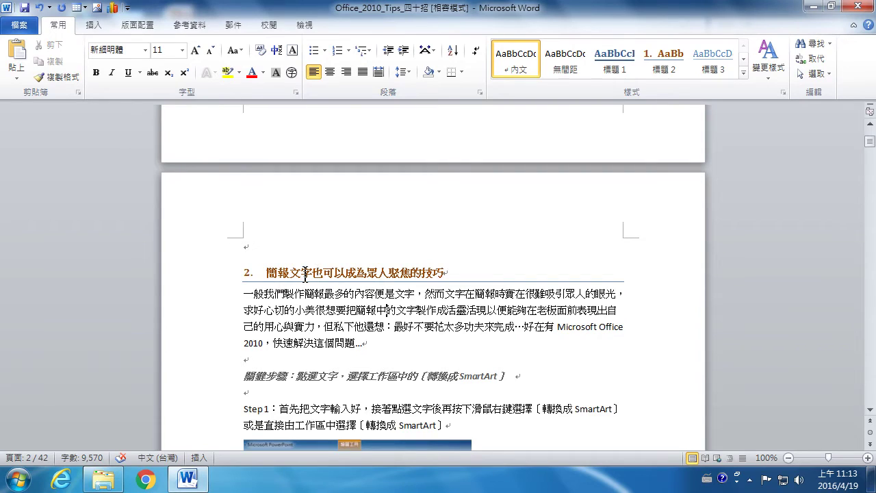
pyautogui.click(197, 281)
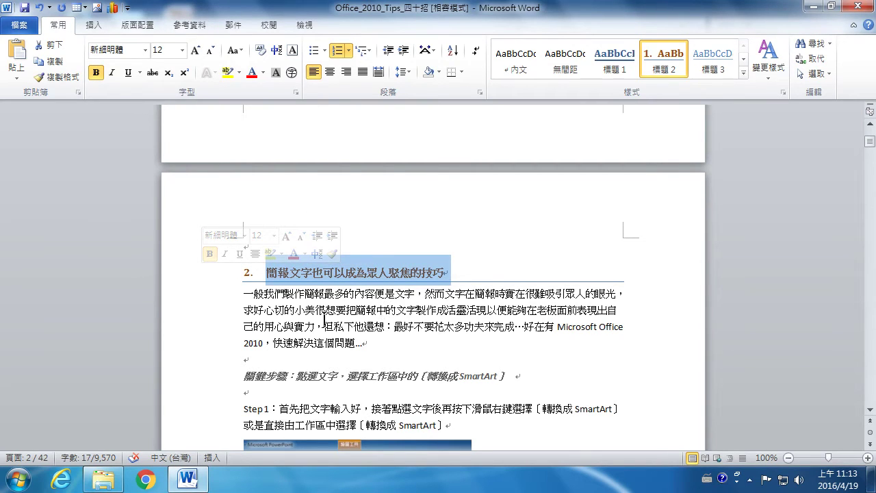
pyautogui.doubleClick(203, 317)
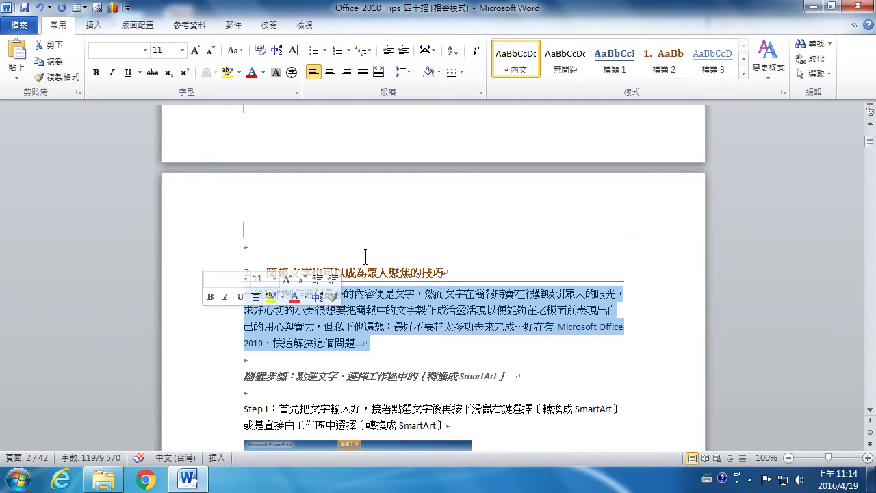
# - Select the entire document with Ctrl+A and apply justified alignment from the ribbon
pyautogui.hotkey('ctrl', 'a')
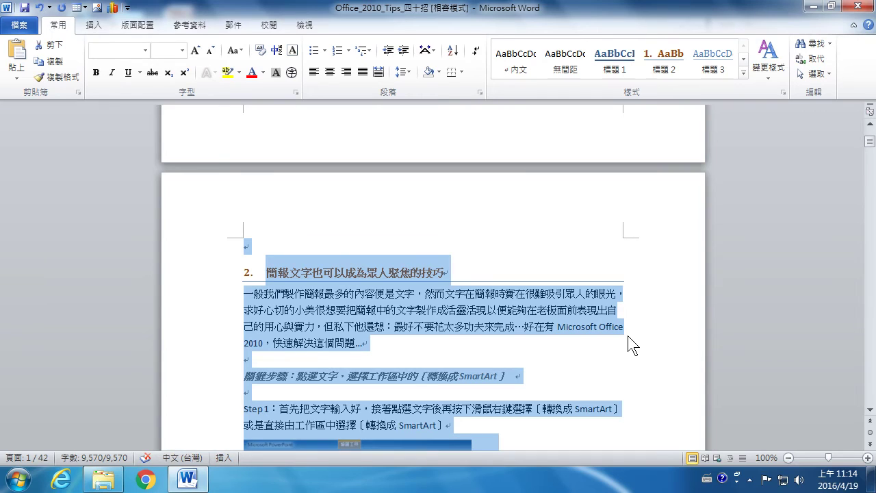
pyautogui.click(362, 72)
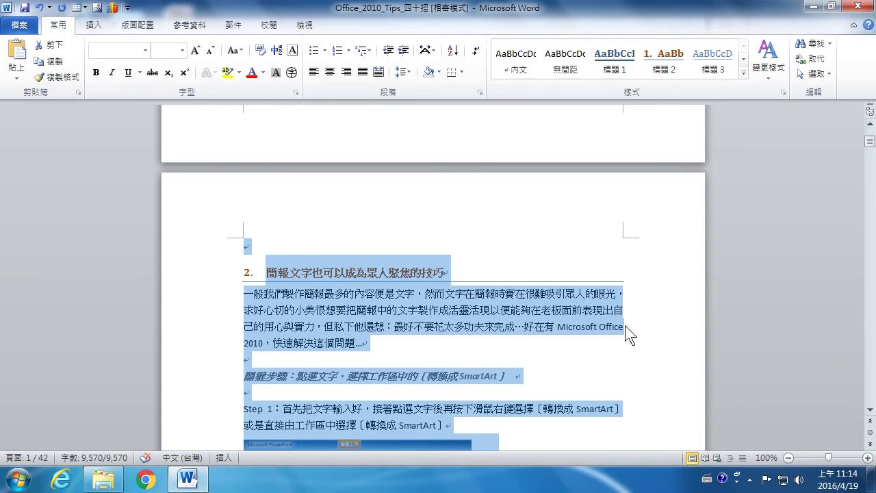
# - Scroll past the SmartArt steps until the section 3 heading on livelier presentation photos shows
pyautogui.scroll(-1, 626, 335)
pyautogui.scroll(-1, 628, 364)
pyautogui.scroll(-8, 622, 370)
pyautogui.scroll(-6, 617, 376)
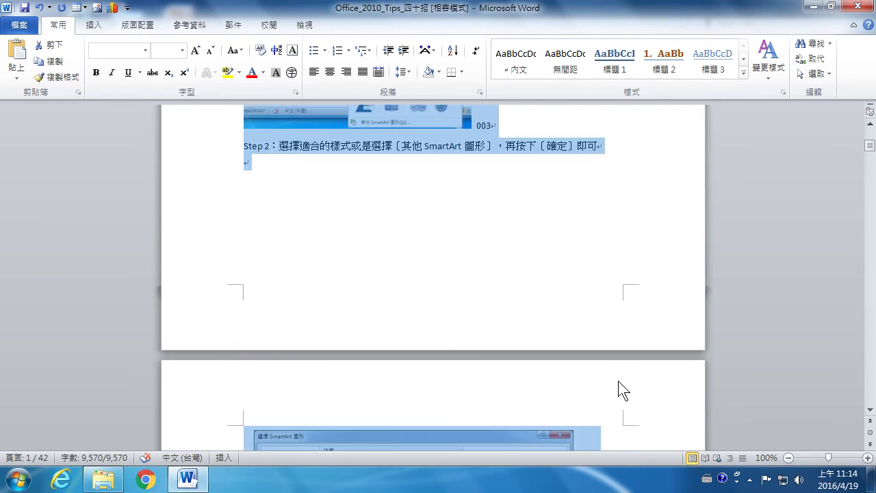
pyautogui.scroll(-4, 620, 390)
pyautogui.scroll(-5, 593, 354)
pyautogui.scroll(-5, 586, 375)
pyautogui.scroll(20, 586, 376)
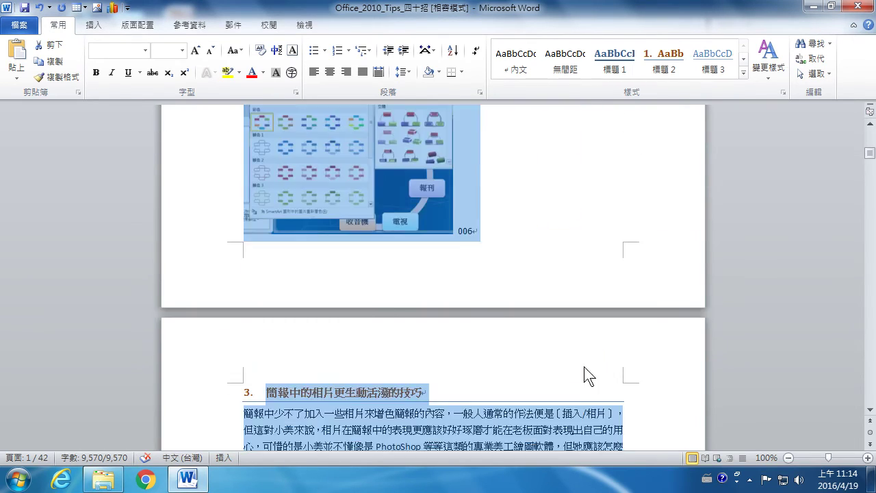
pyautogui.scroll(-3, 624, 212)
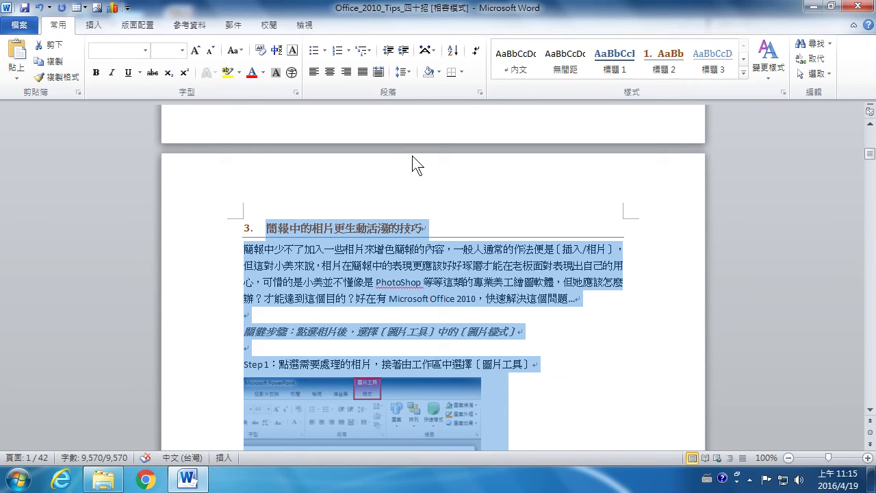
# - Apply Justify from the Home tab's Paragraph group to the selected document text
pyautogui.click(361, 72)
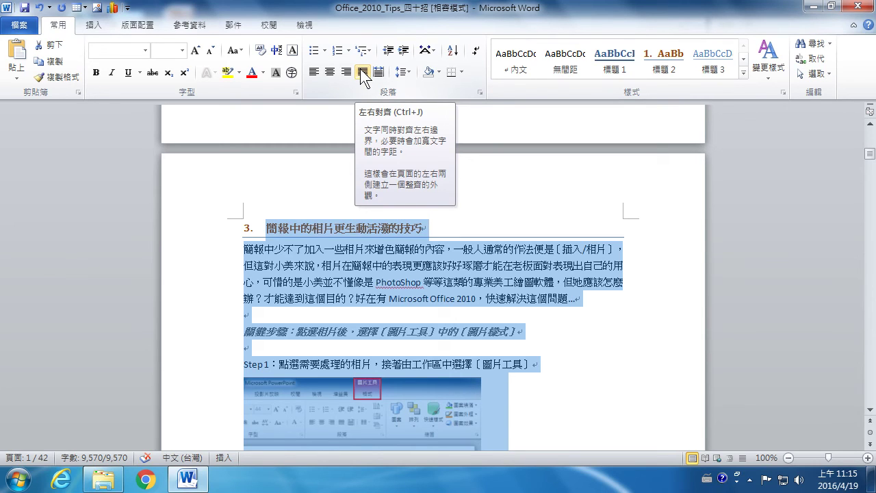